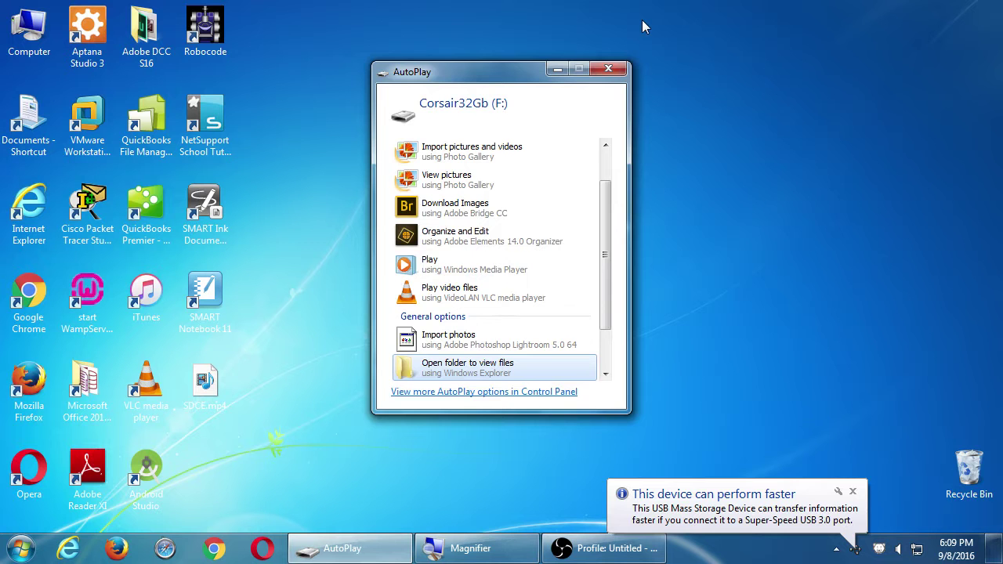
# Dismiss the AutoPlay window for the flash drive and the USB device speed notification.
pyautogui.press('Escape')
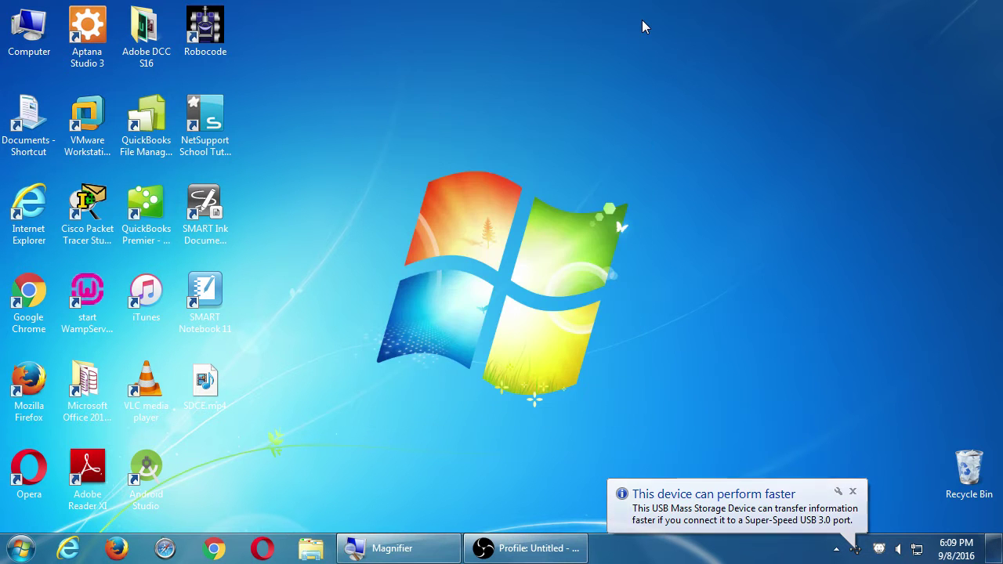
pyautogui.click(852, 491)
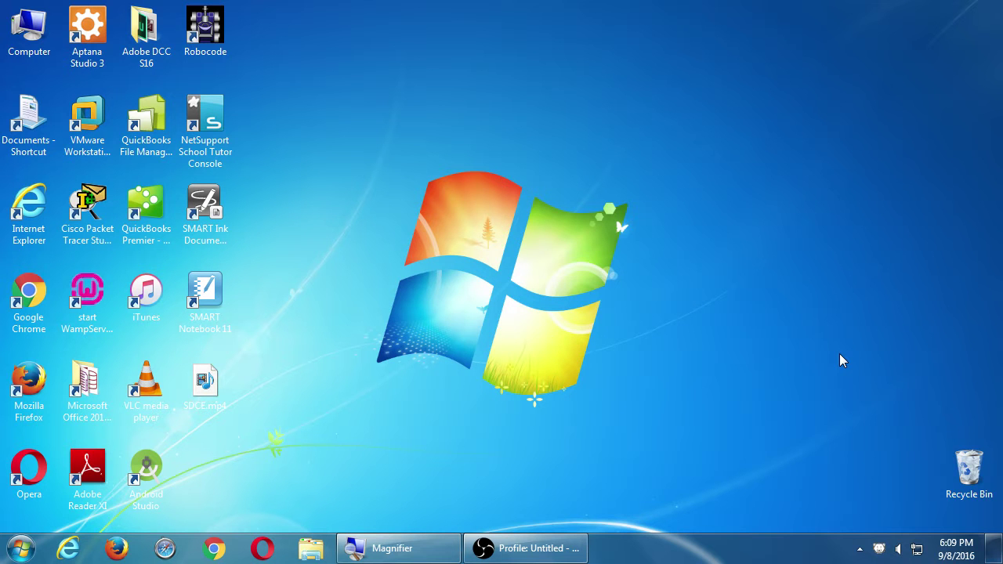
# Open the Android I class folder on the classroom data (Z:) network drive.
pyautogui.press('super+plus')
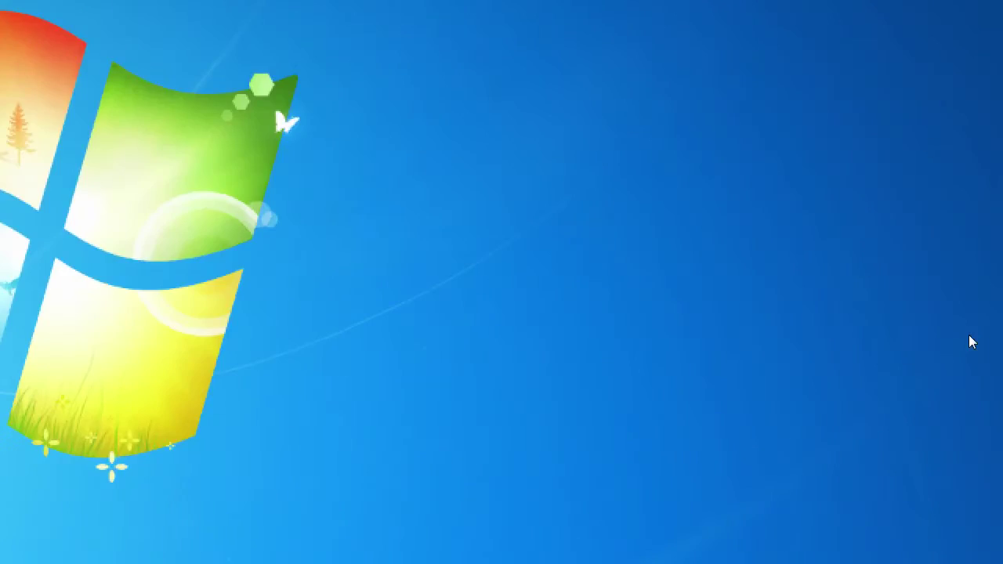
pyautogui.click(32, 33)
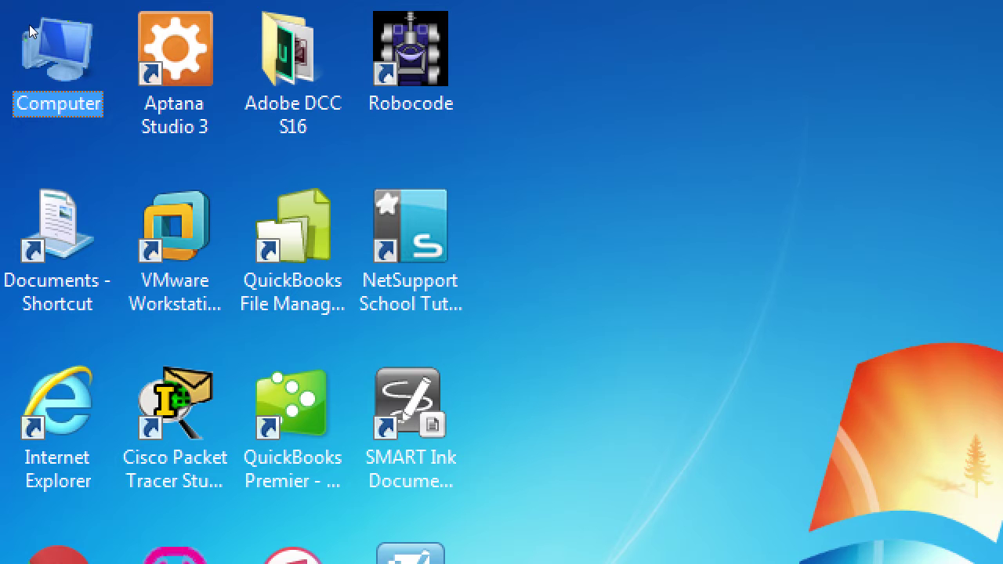
pyautogui.doubleClick(32, 33)
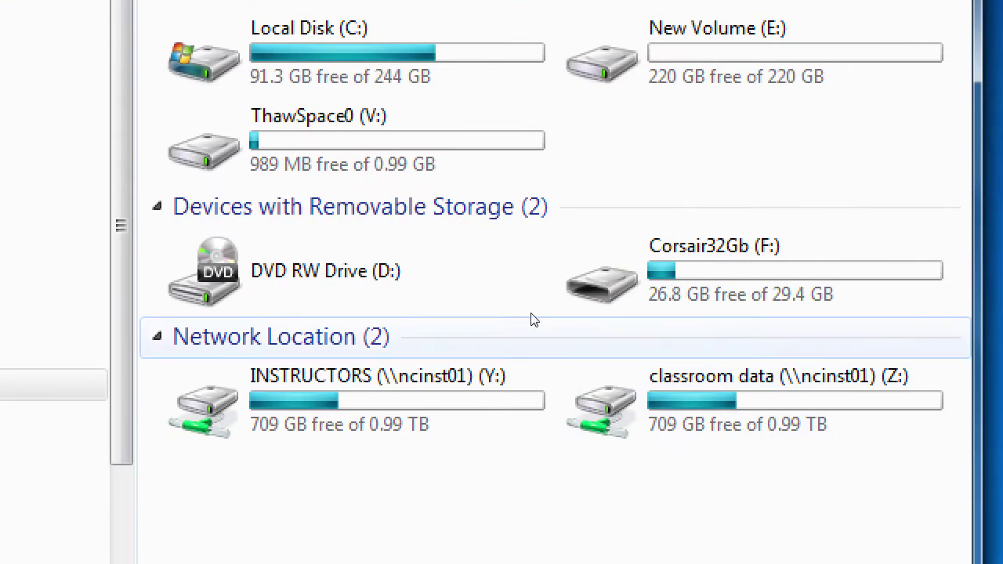
pyautogui.click(482, 322)
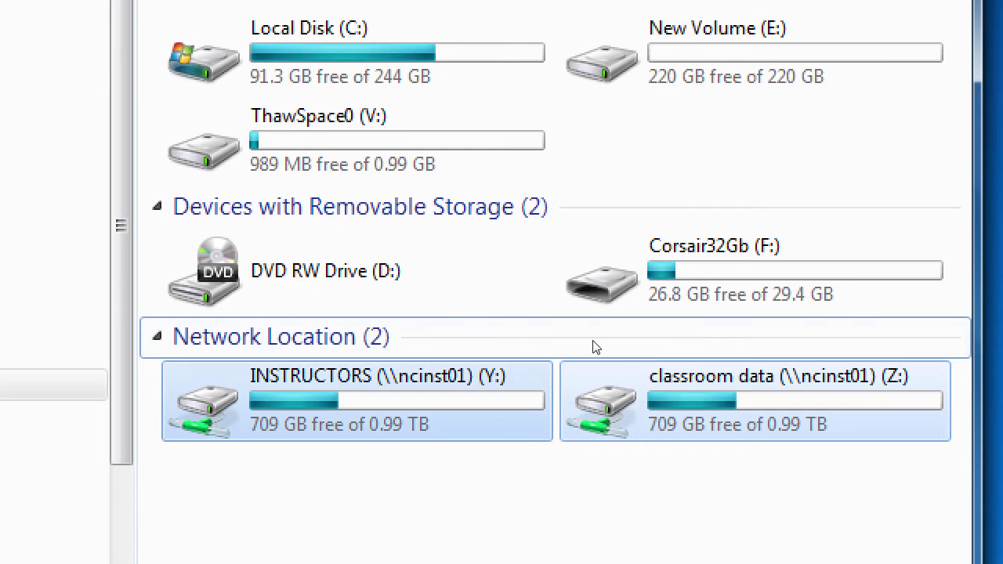
pyautogui.click(643, 368)
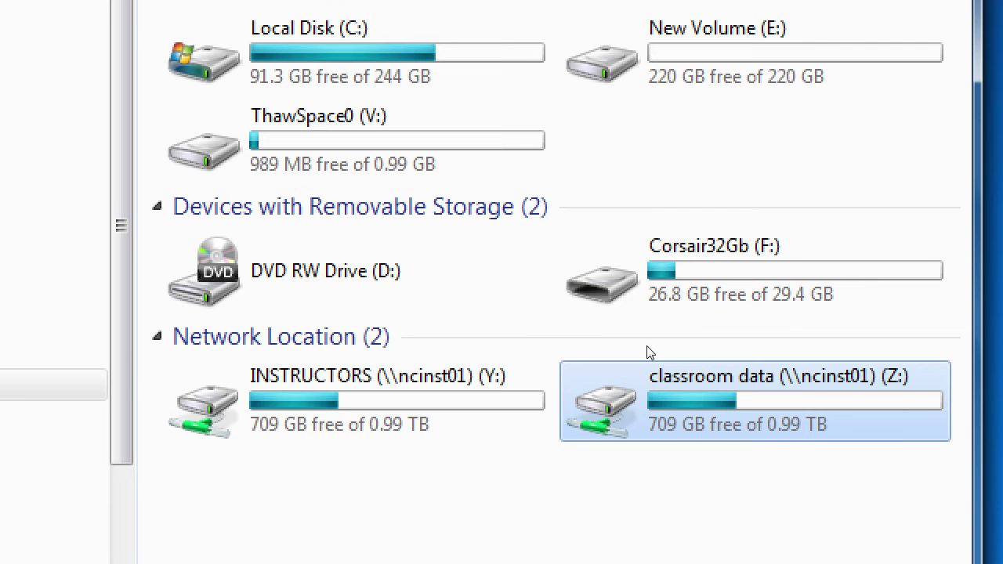
pyautogui.press('Return')
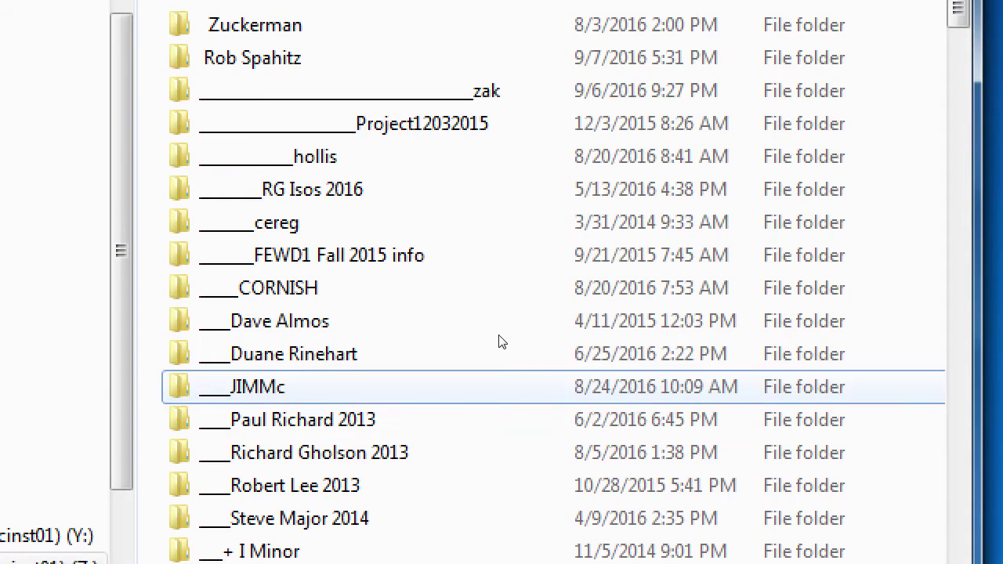
pyautogui.press('c')
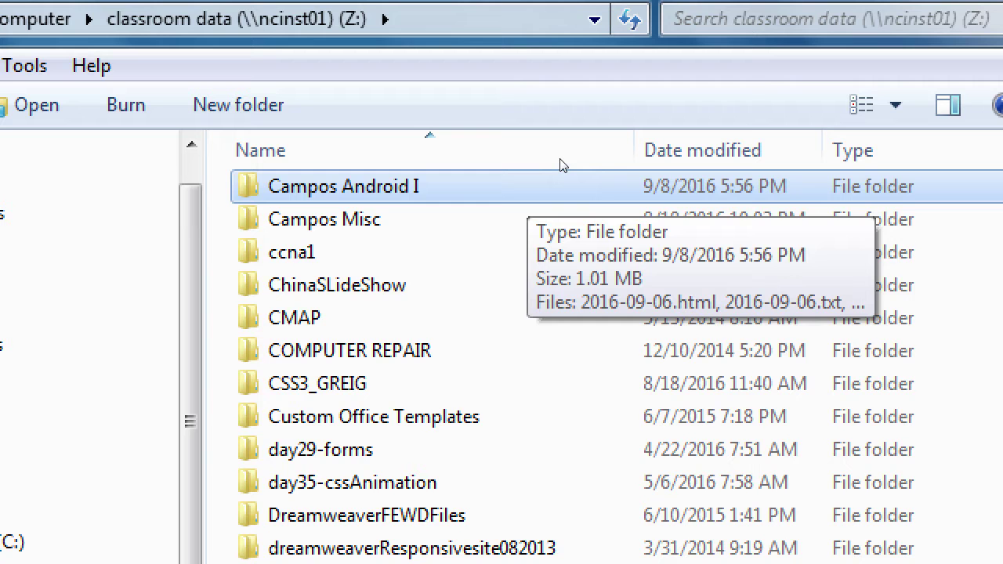
pyautogui.press('Return')
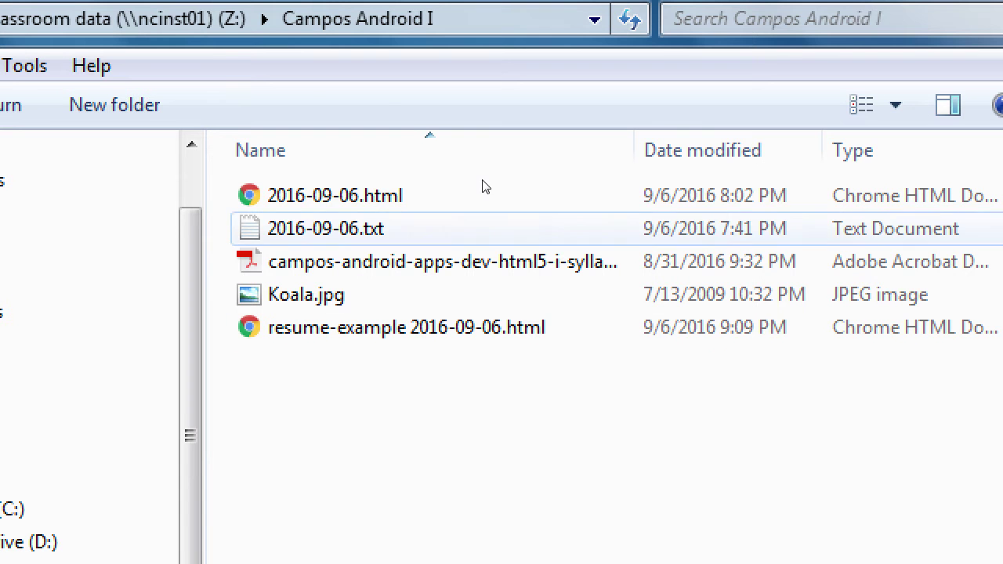
pyautogui.click(486, 229)
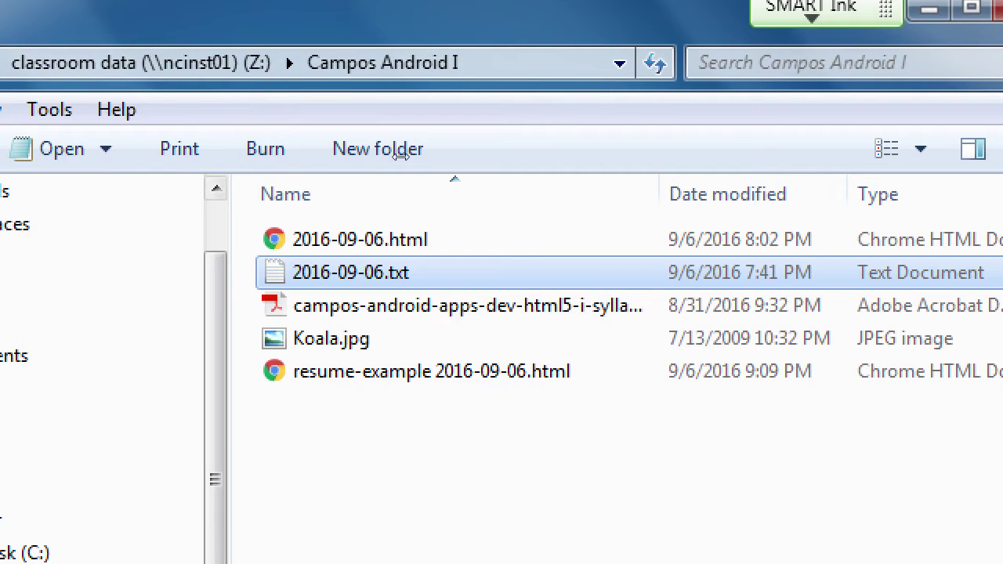
pyautogui.press('Down')
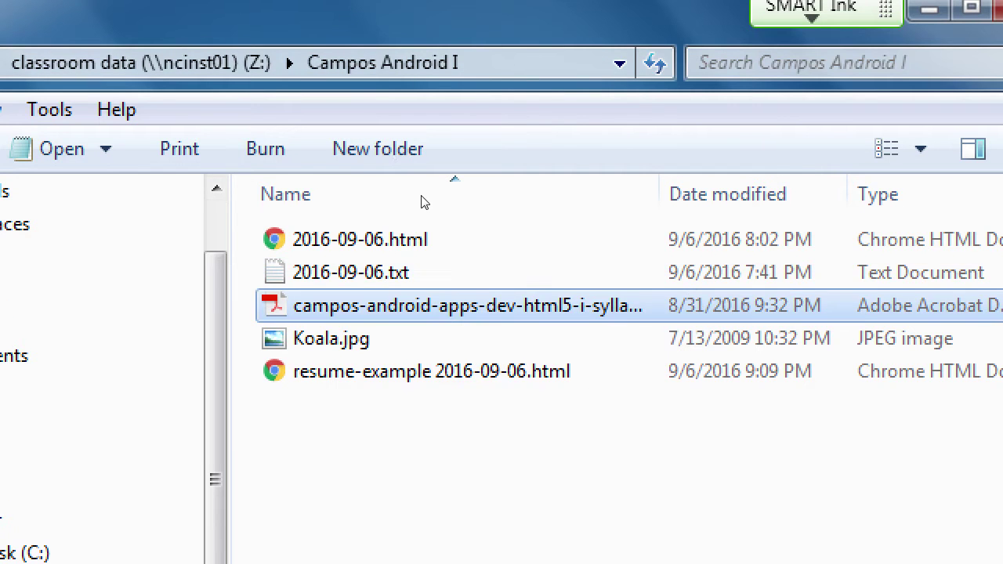
pyautogui.click(461, 281)
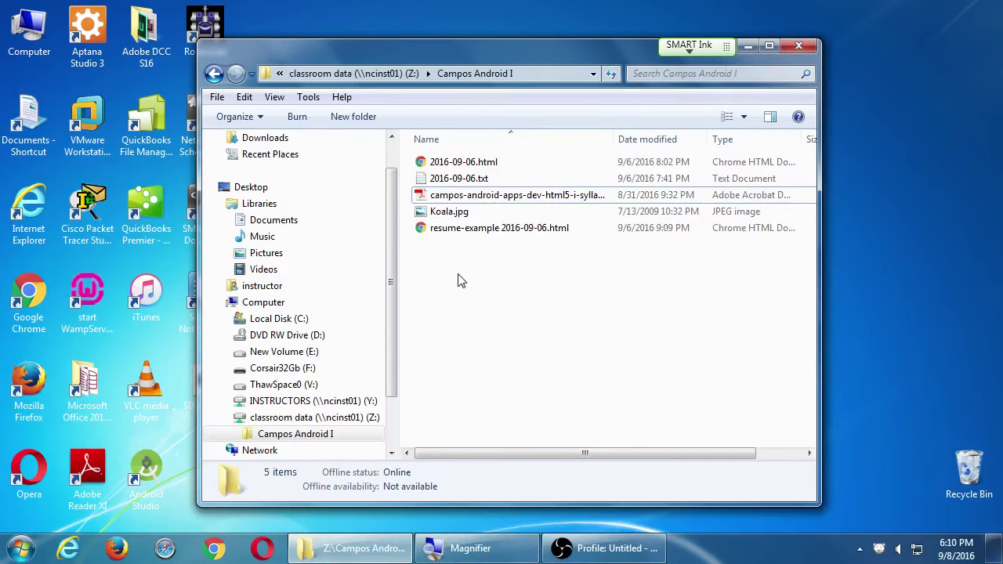
# Copy resume-example 2016-09-06.html from the class folder to the root of the Corsair32Gb (F:) flash drive.
pyautogui.moveTo(471, 54); pyautogui.dragTo(605, 41)
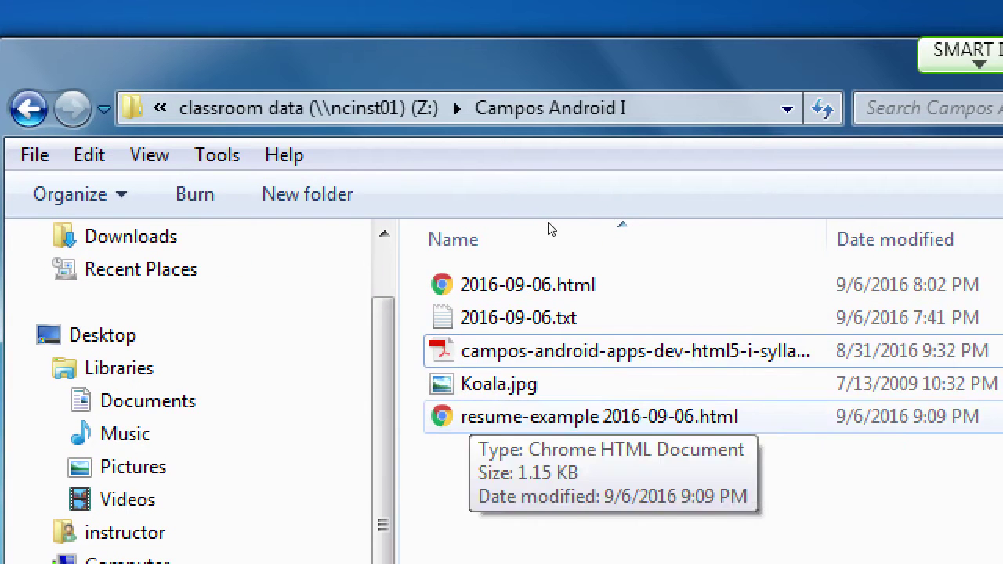
pyautogui.press('End')
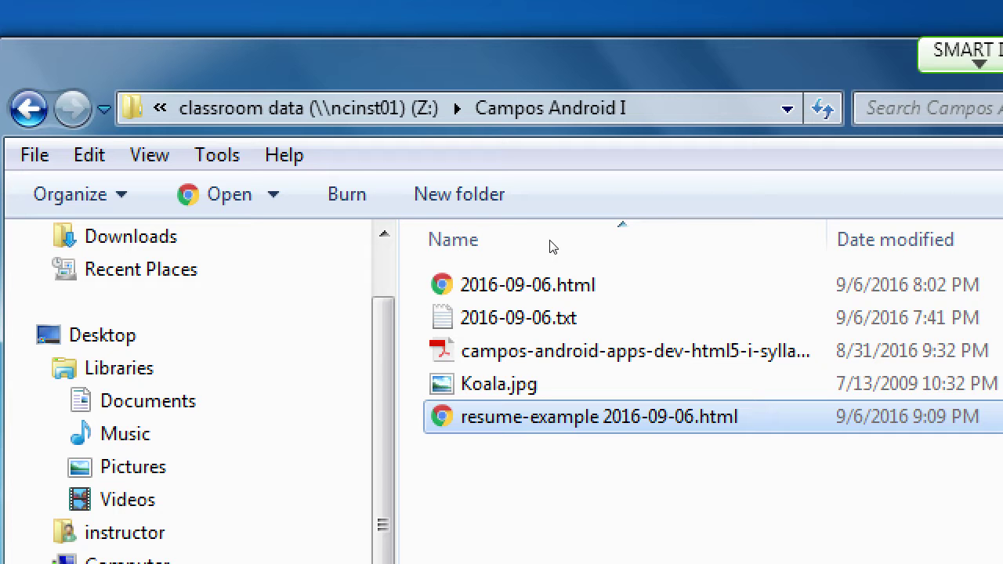
pyautogui.press('super+minus')
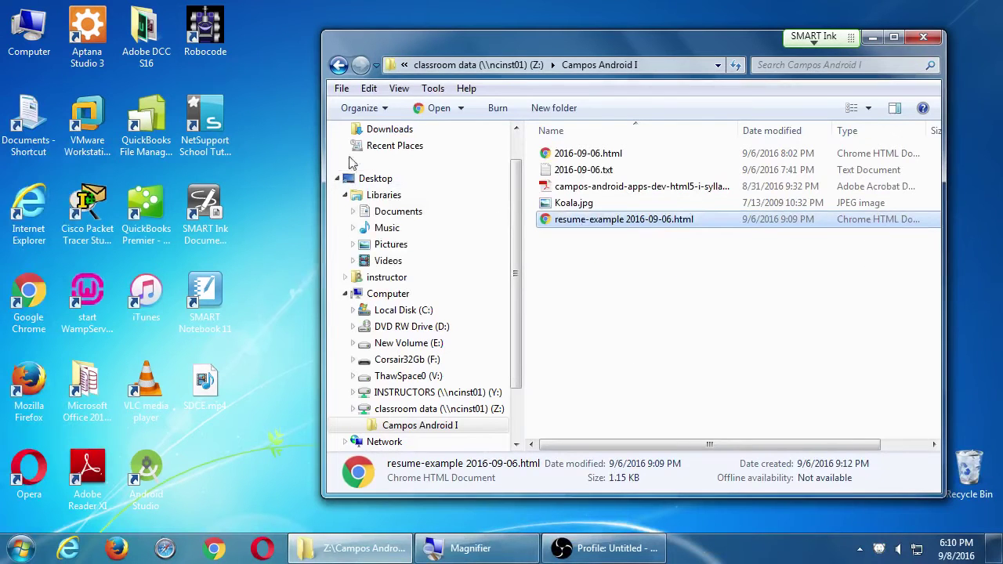
pyautogui.doubleClick(31, 36)
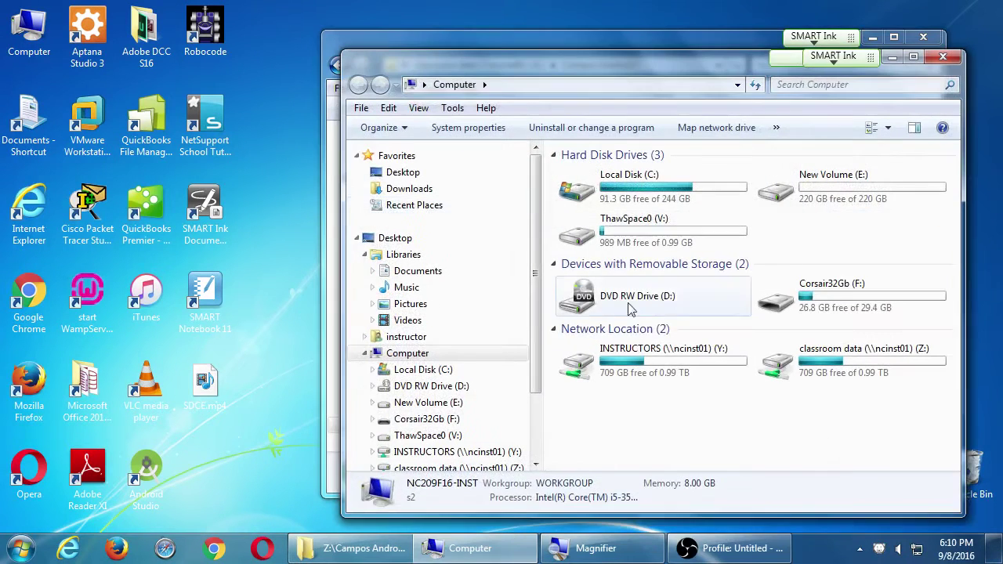
pyautogui.doubleClick(820, 298)
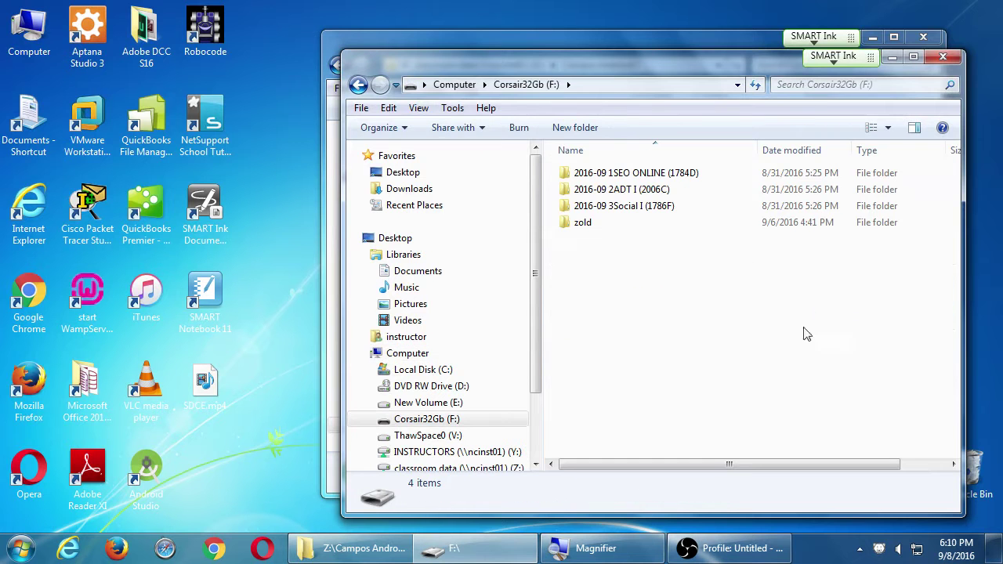
pyautogui.hotkey('ctrl', 'v')
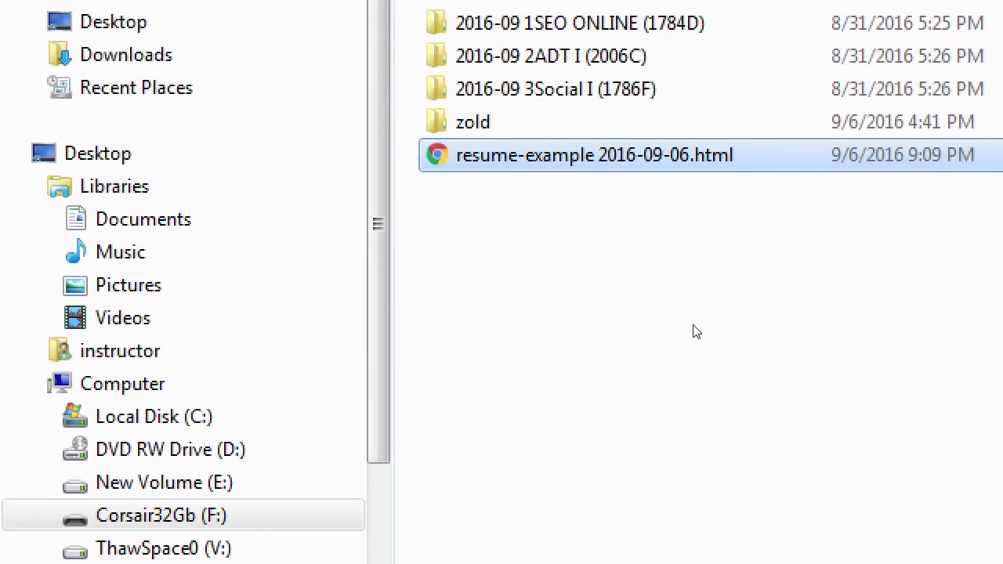
# Rename the copied file as resume-example 2016-09-08.html and move it into the 2016-09 2ADT I (2006C) folder.
pyautogui.press('F2')
pyautogui.press('Right')
pyautogui.press('BackSpace')
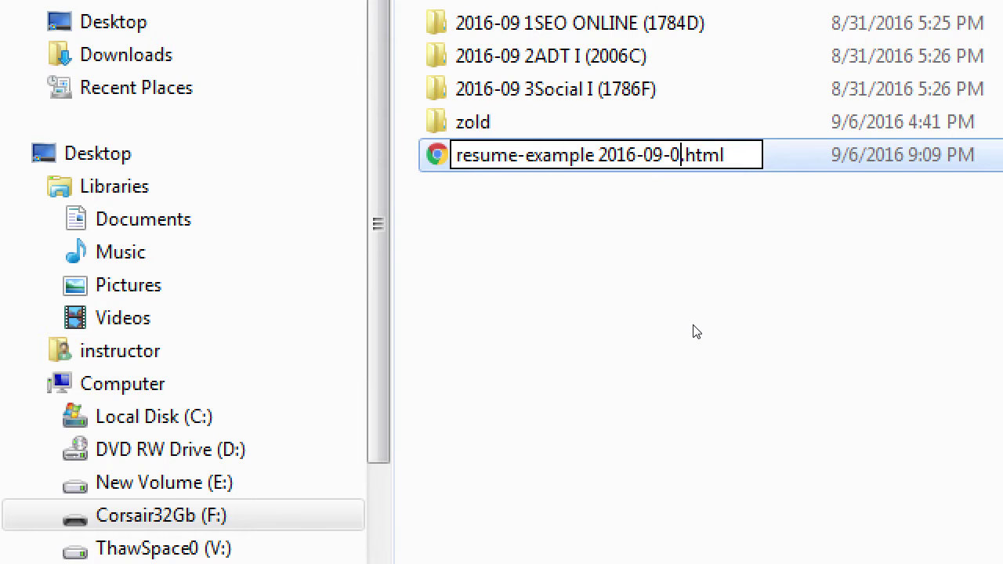
pyautogui.write('8')
pyautogui.press('Return')
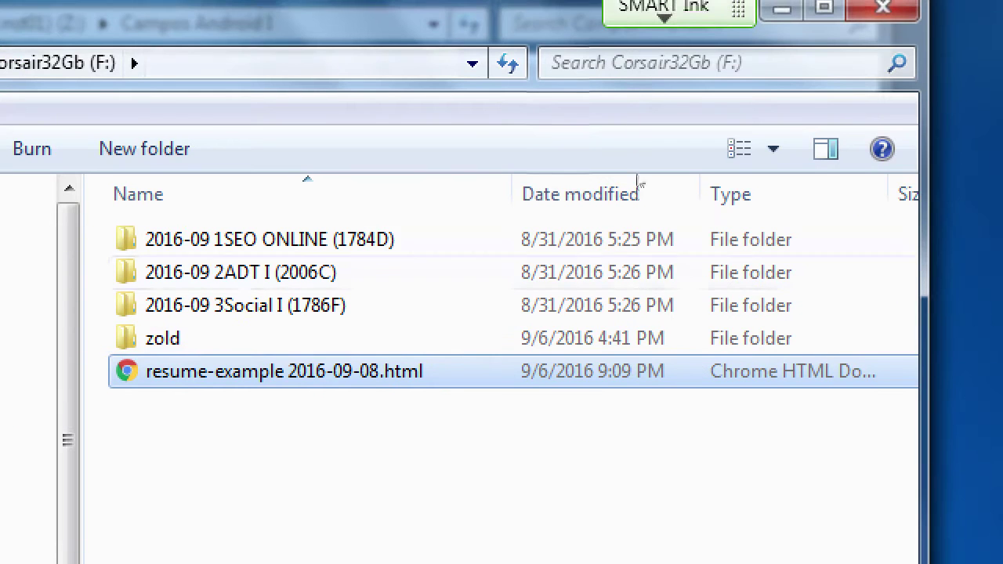
pyautogui.moveTo(235, 371); pyautogui.dragTo(348, 274)
# In the 2016-09 2ADT I (2006C) folder, rename resume-example.html as resume-example 2016-09-06.html.
pyautogui.doubleClick(650, 276)
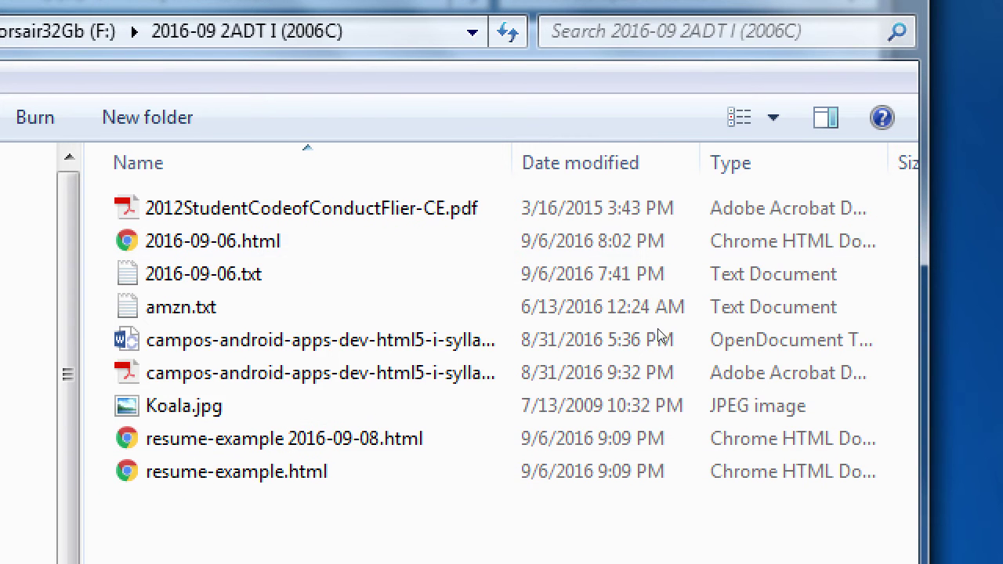
pyautogui.press('Down')
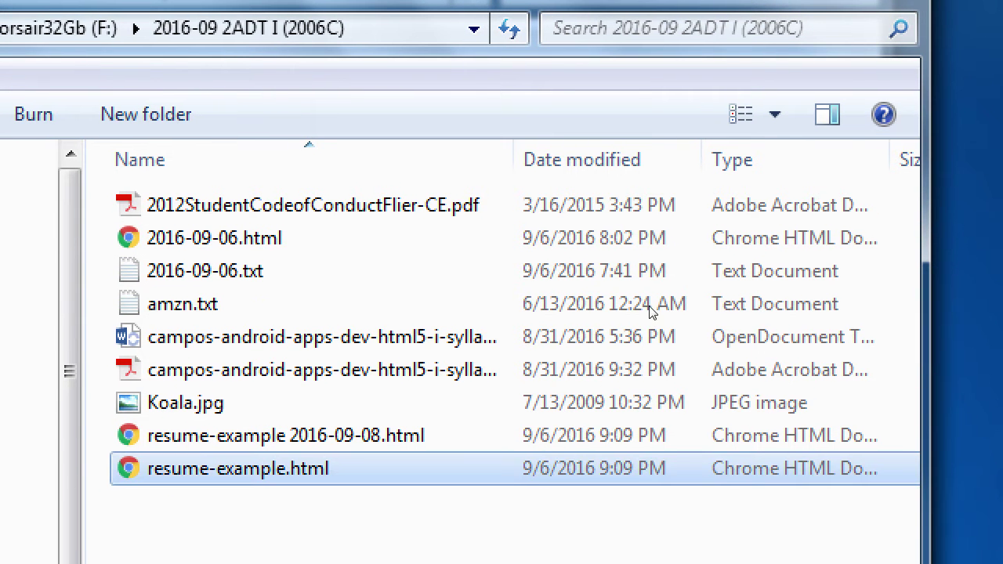
pyautogui.press('F2')
pyautogui.press('Right')
pyautogui.write('2016-09')
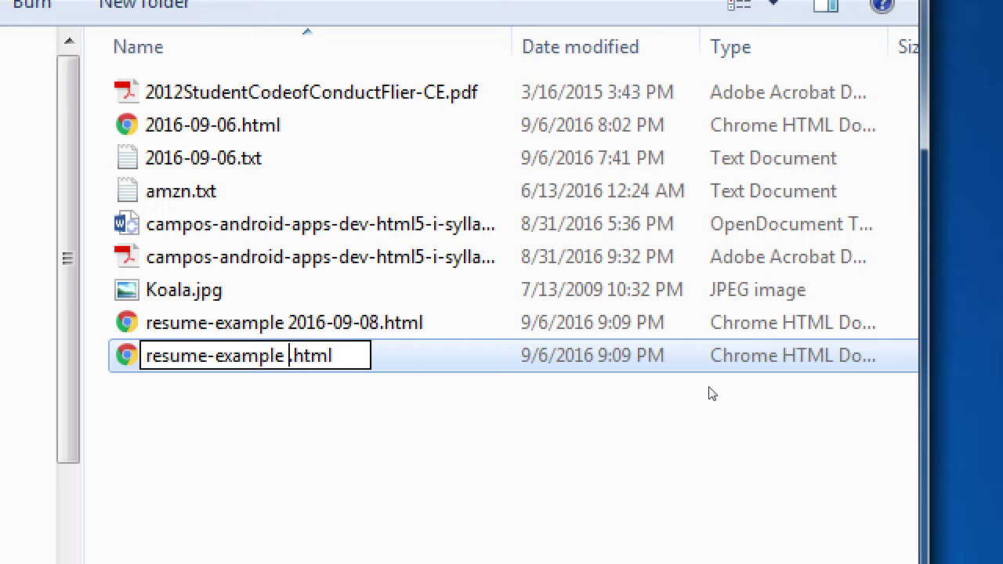
pyautogui.write('--')
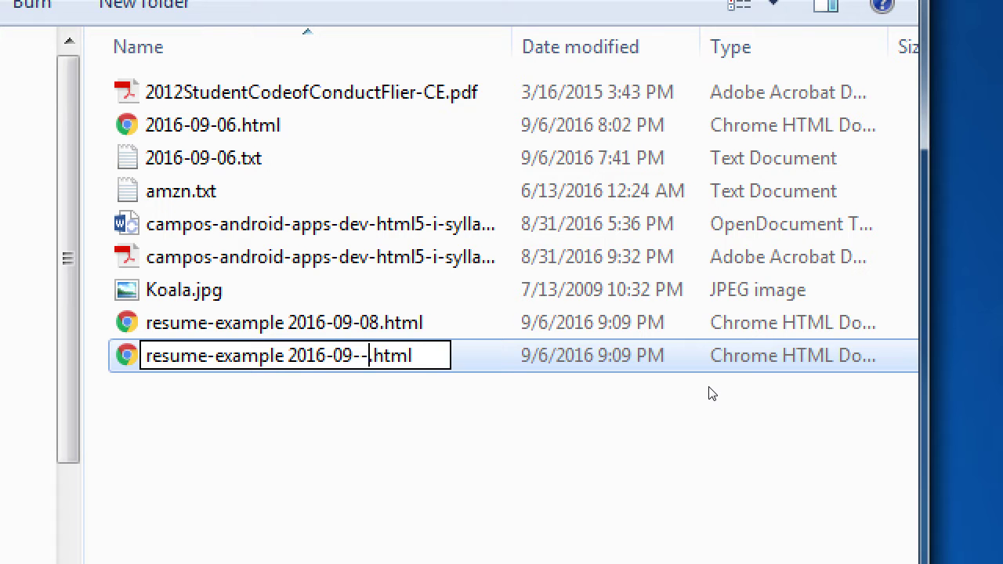
pyautogui.press('BackSpace')
pyautogui.write('06')
pyautogui.press('Return')
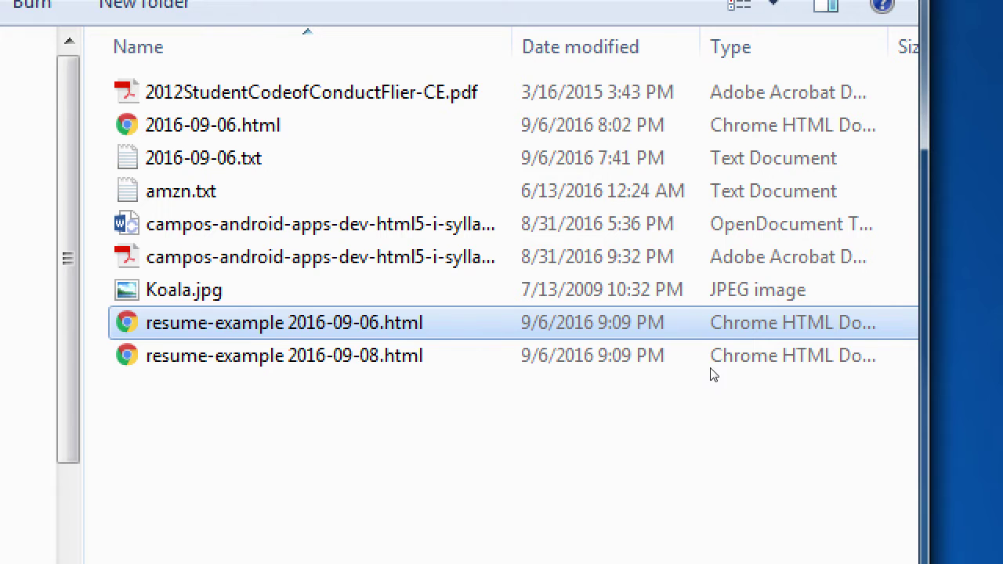
# Close the network class folder's window and move the flash drive folder's window fully into view, with resume-example 2016-09-08.html selected.
pyautogui.click(684, 361)
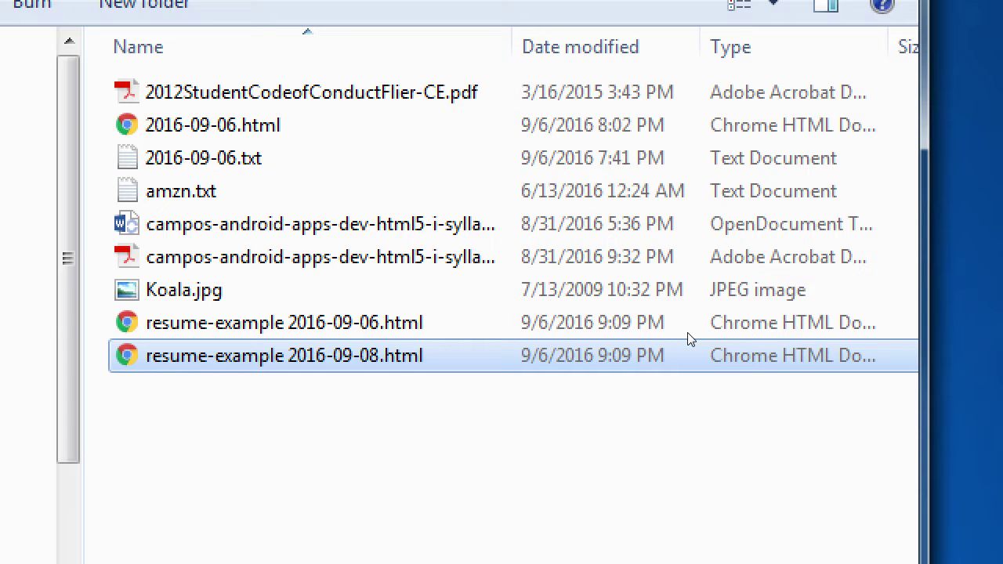
pyautogui.press('super+minus')
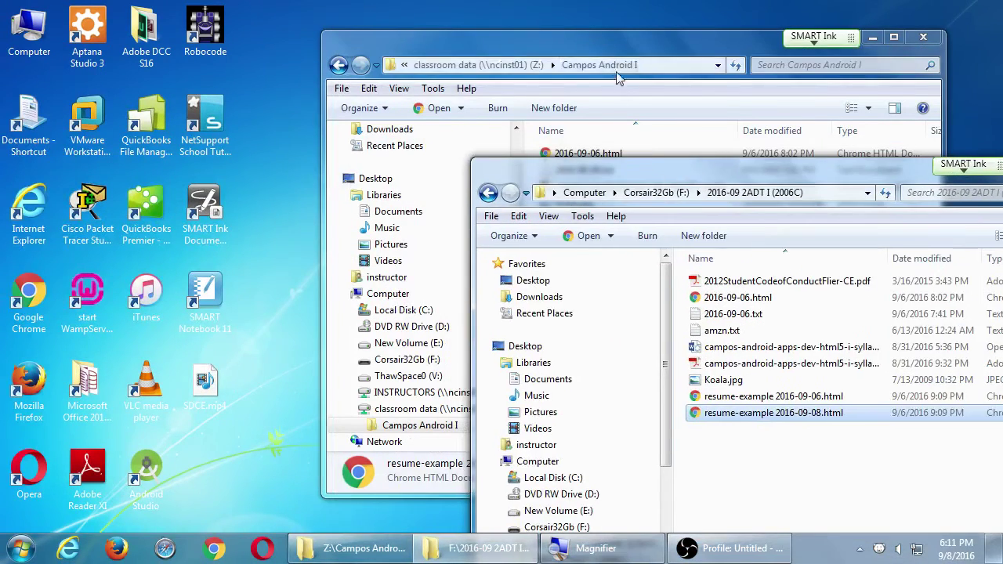
pyautogui.moveTo(605, 44); pyautogui.dragTo(458, 41)
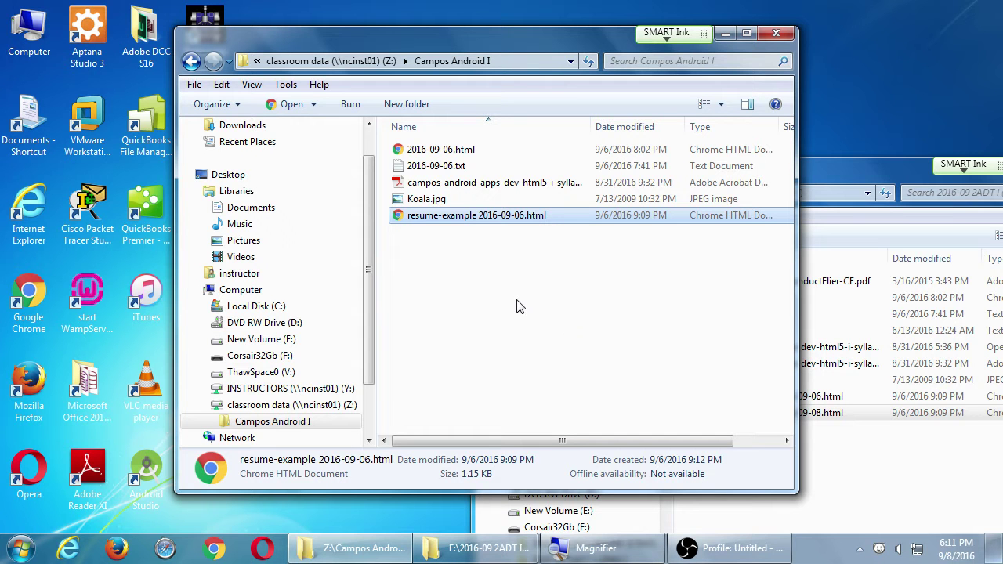
pyautogui.click(775, 34)
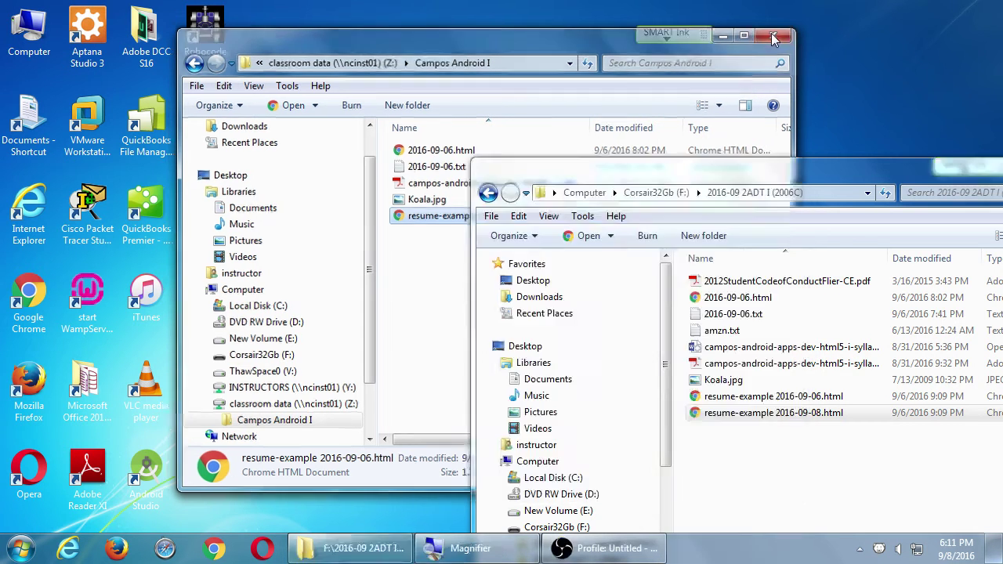
pyautogui.moveTo(774, 175); pyautogui.dragTo(570, 40)
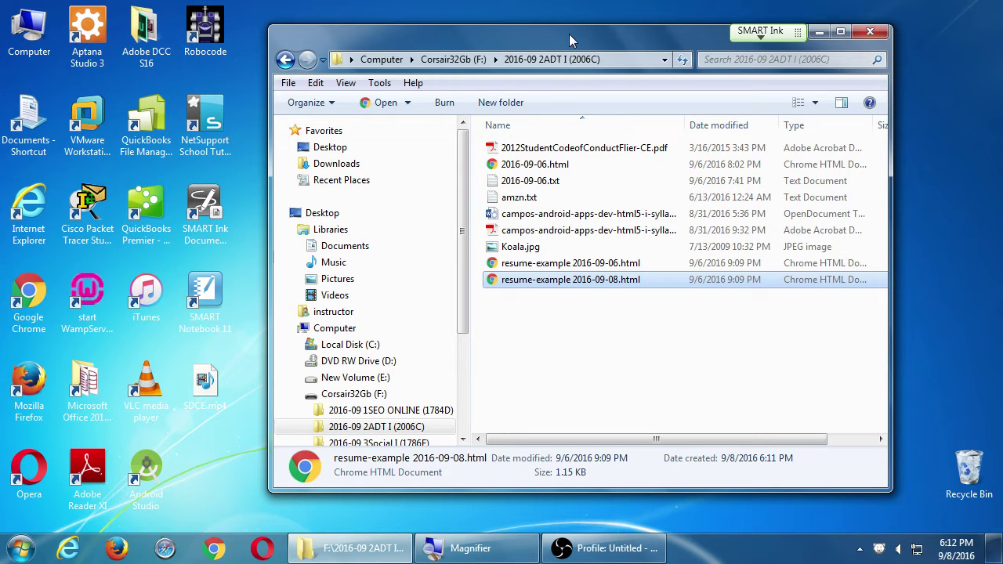
pyautogui.moveTo(570, 34); pyautogui.dragTo(545, 30)
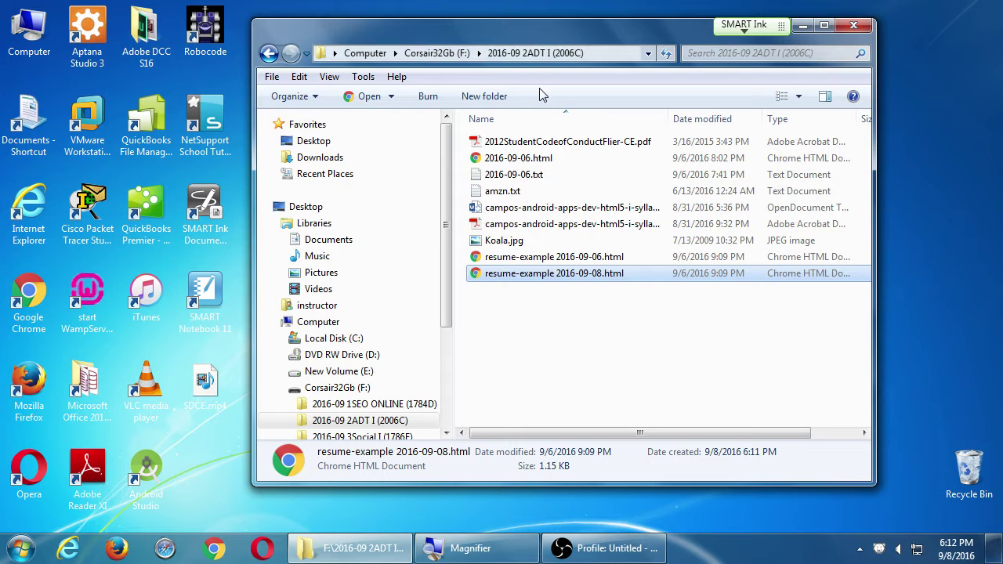
# Open resume-example 2016-09-08.html for editing in Notepad++ and maximize the editor window.
pyautogui.doubleClick(553, 273)
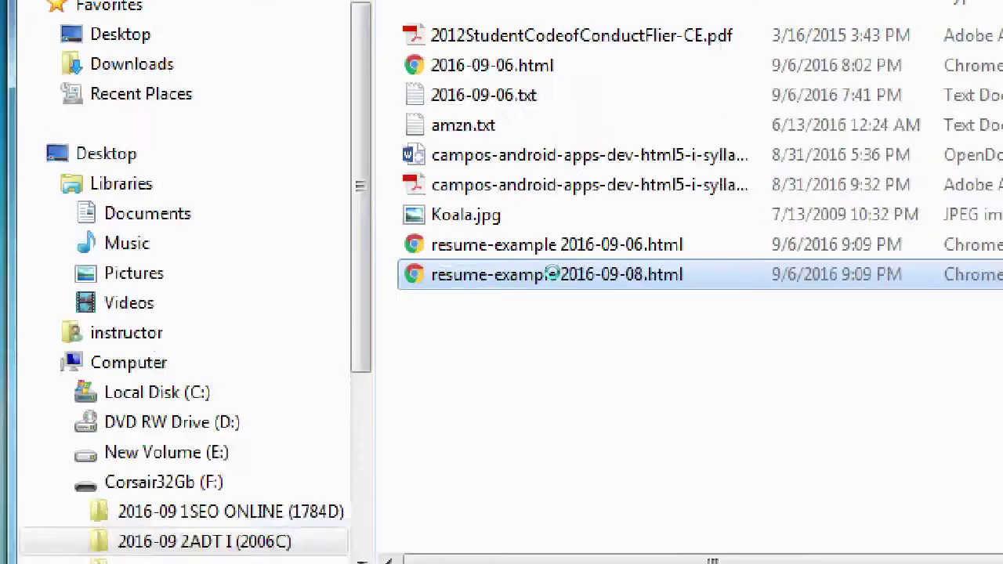
pyautogui.rightClick(553, 272)
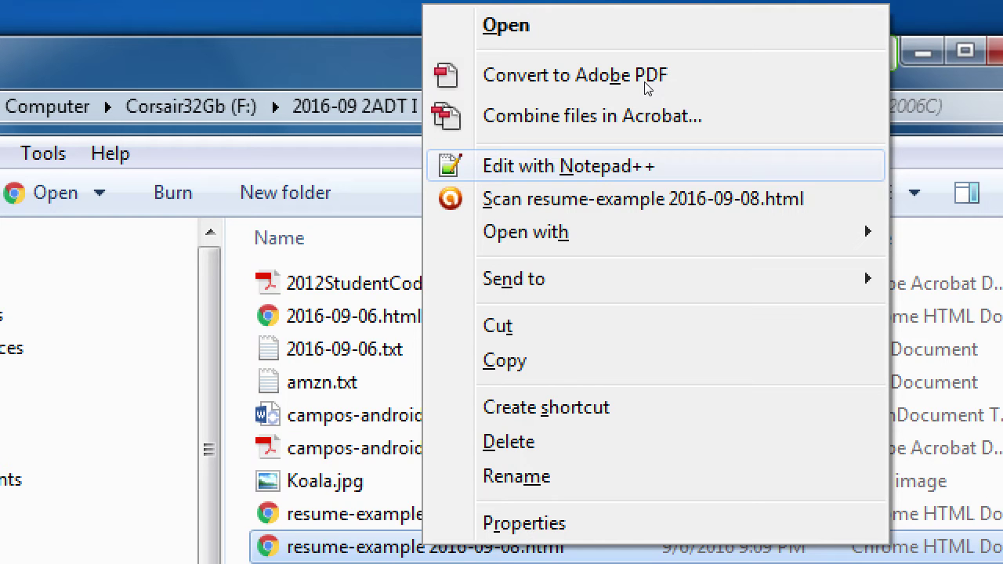
pyautogui.press('Return')
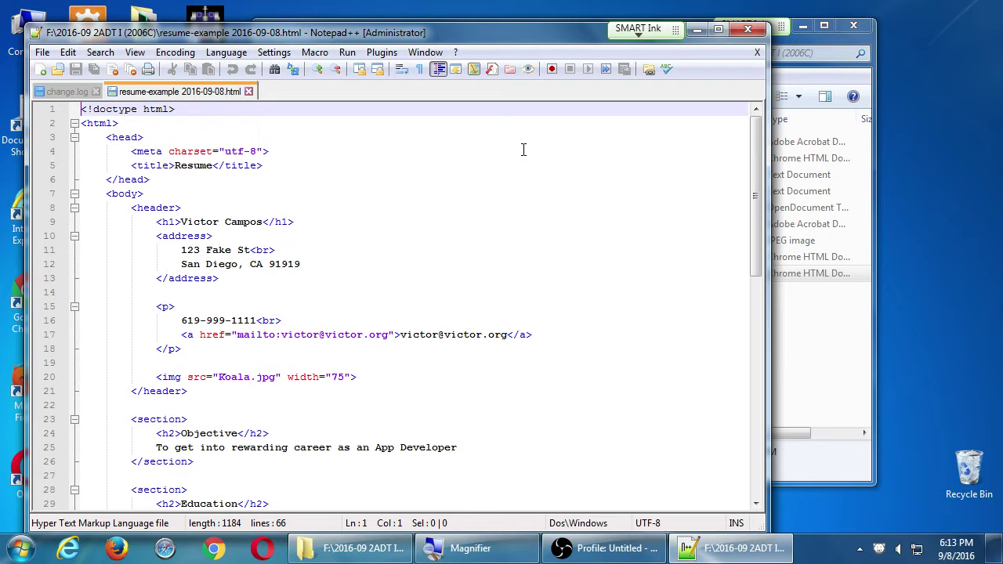
pyautogui.press('super+Up')
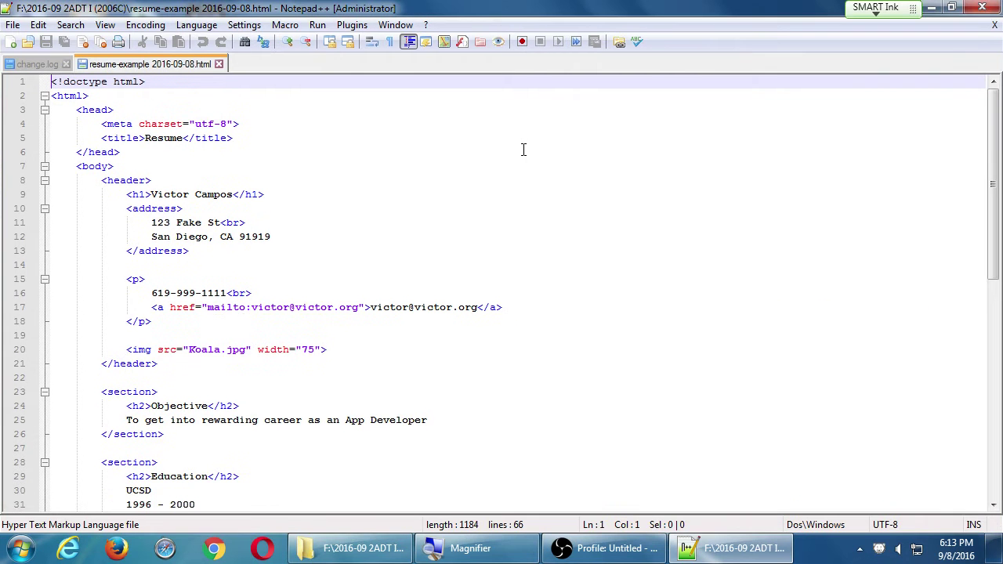